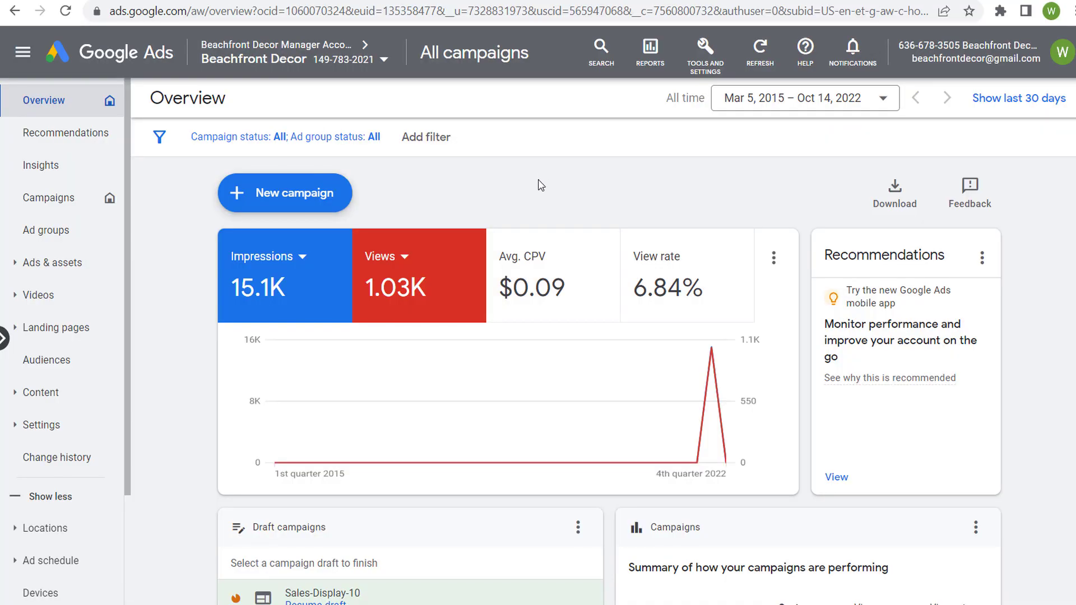
- Open the Audience manager from the tools menu and sort its data segments by Type
click(705, 53)
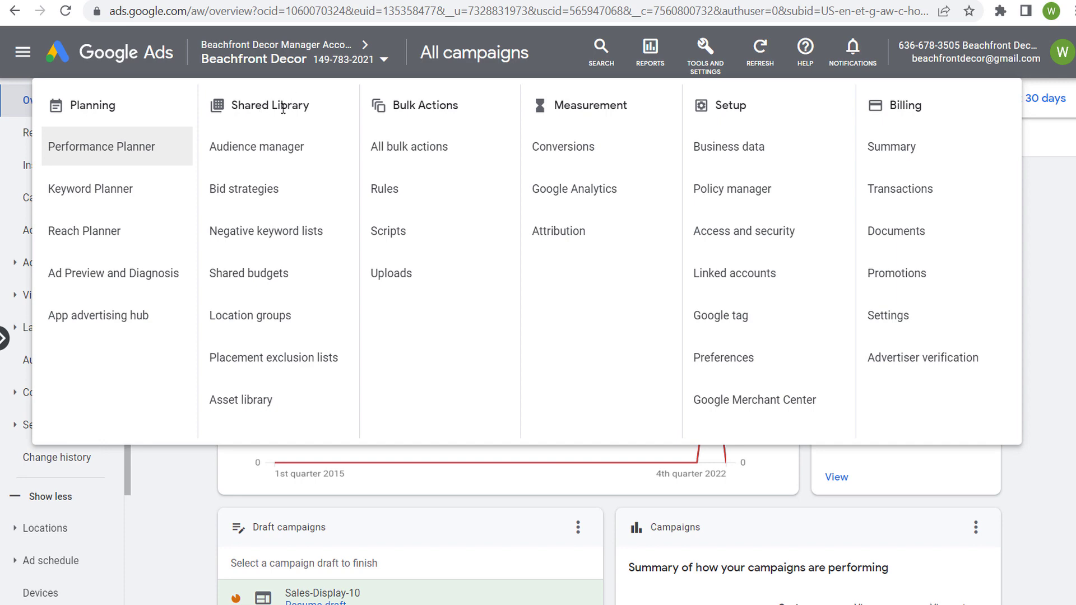
click(272, 148)
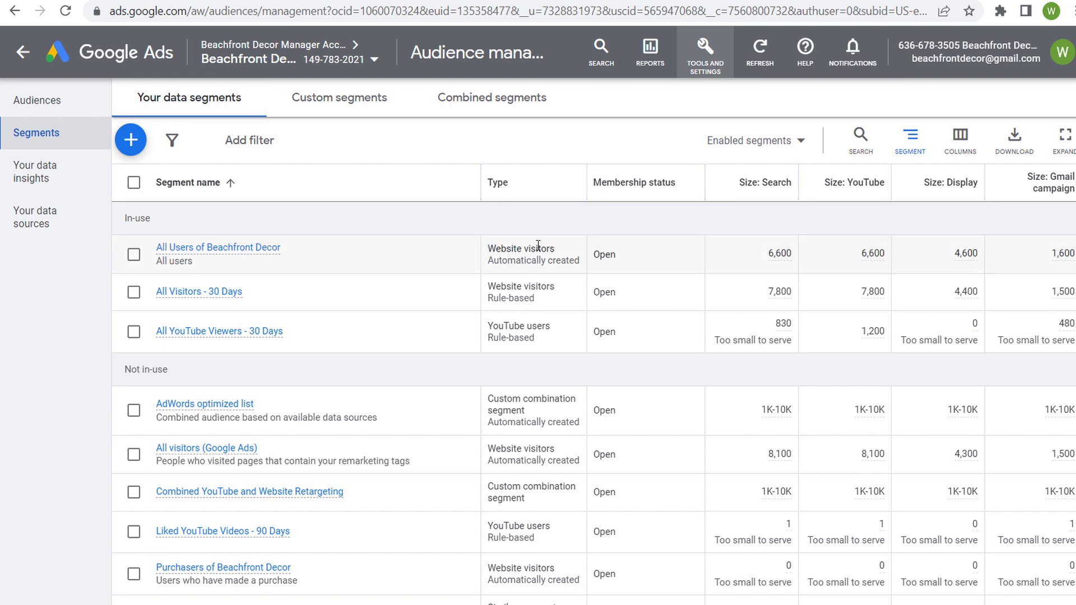
scroll(487, 324, down, 2)
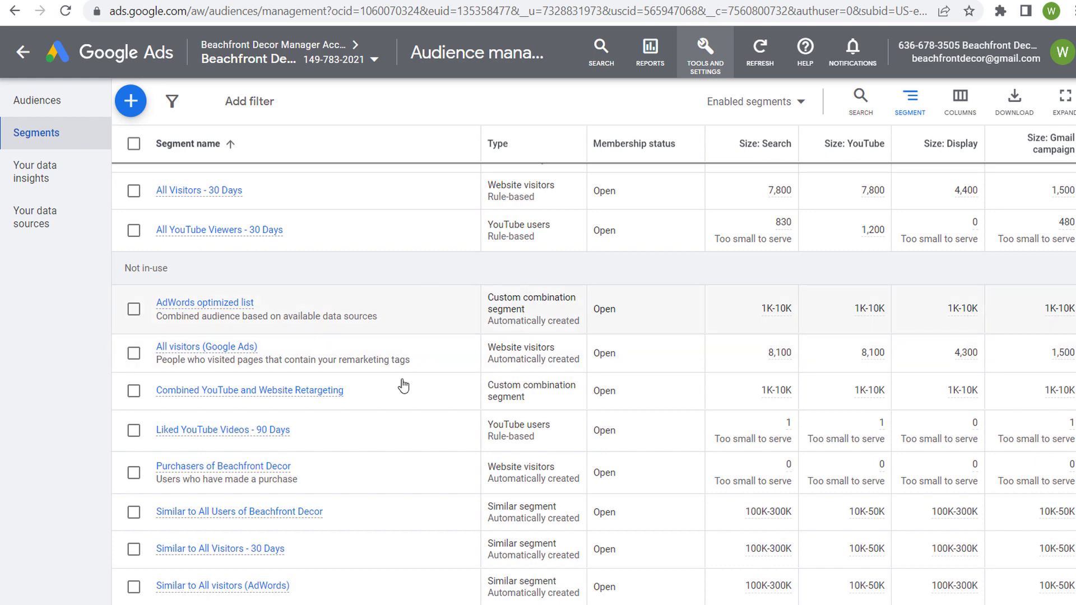
scroll(424, 352, down, 2)
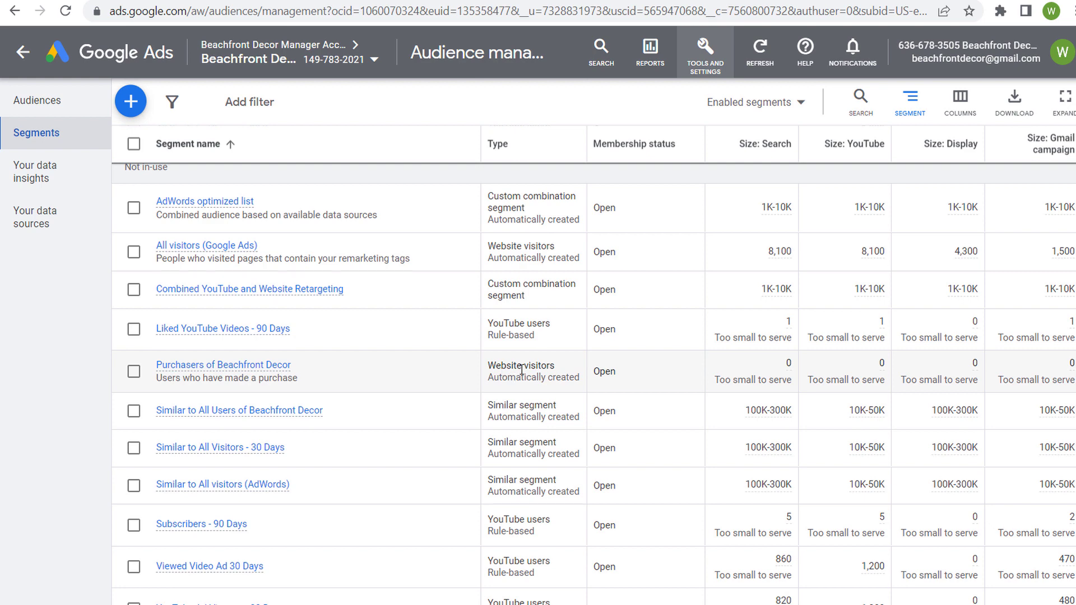
scroll(522, 370, up, 4)
click(516, 183)
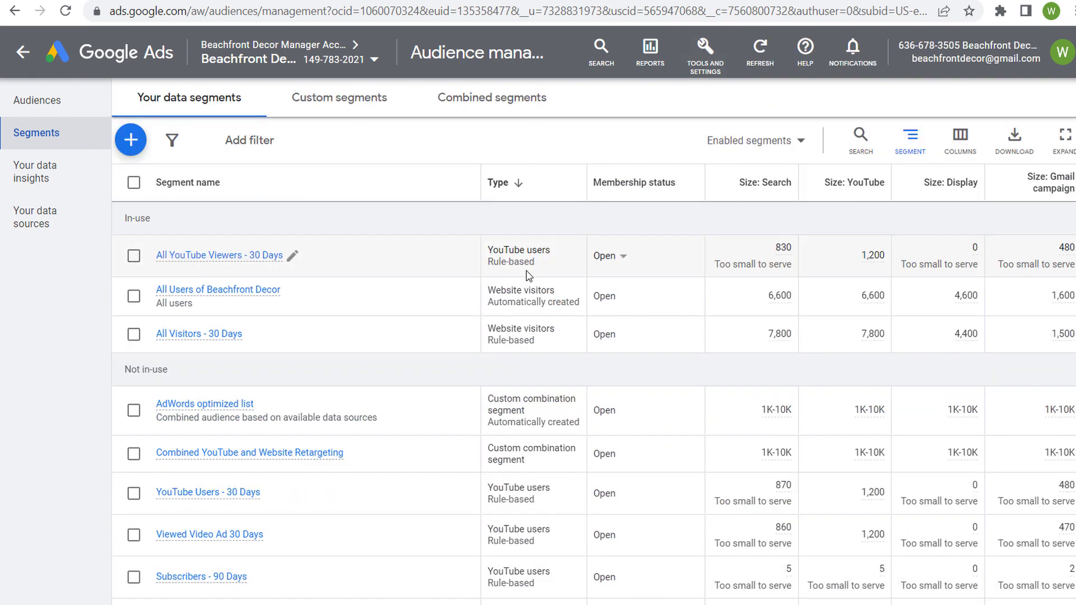
scroll(527, 275, down, 7)
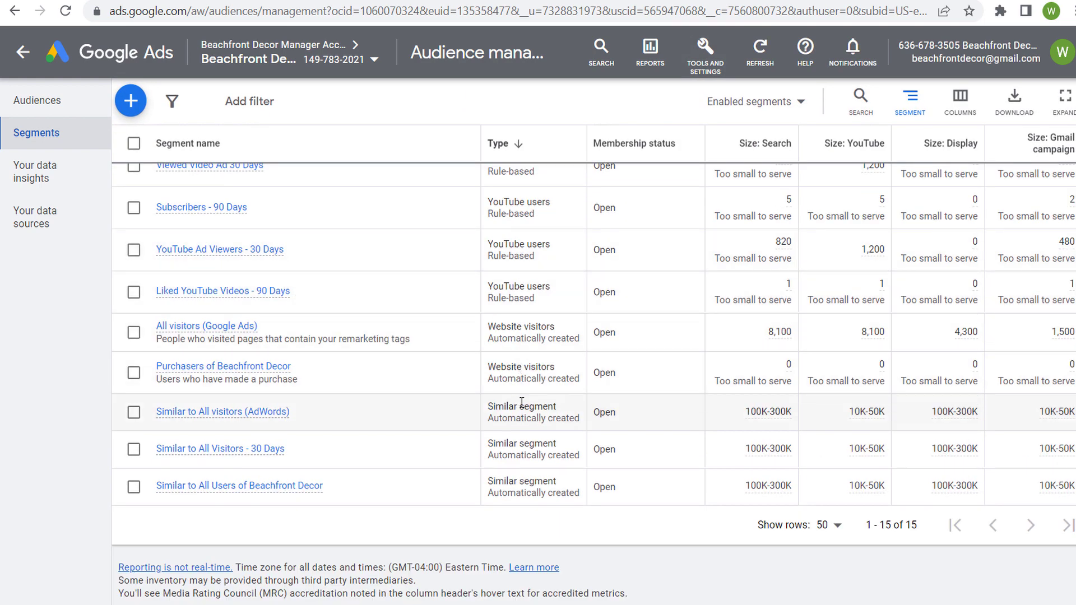
- Show 100 segment rows per page and inspect the Similar segment type entries
click(825, 526)
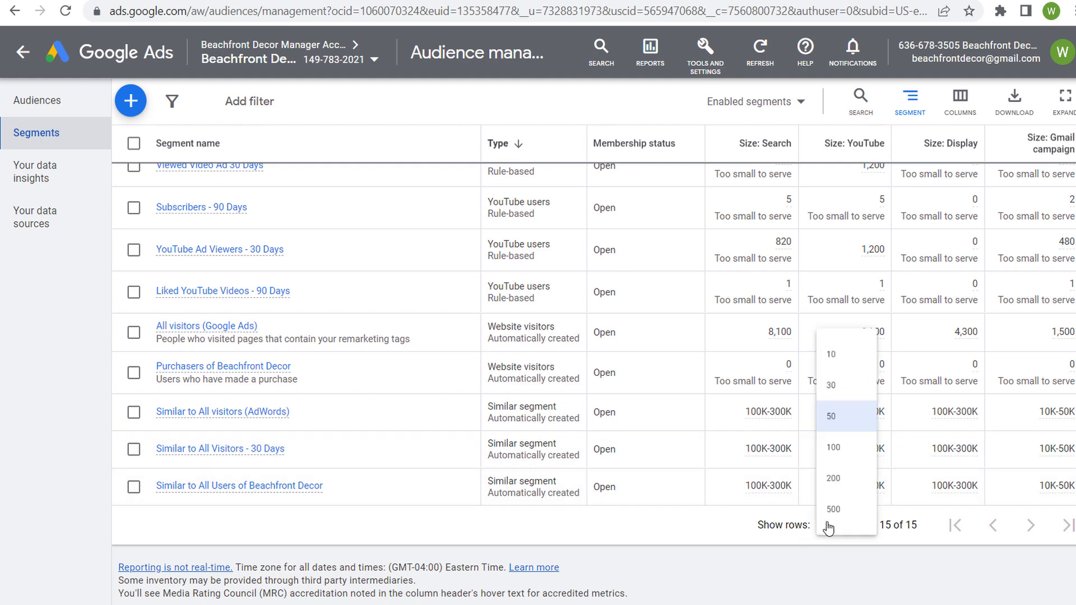
click(855, 441)
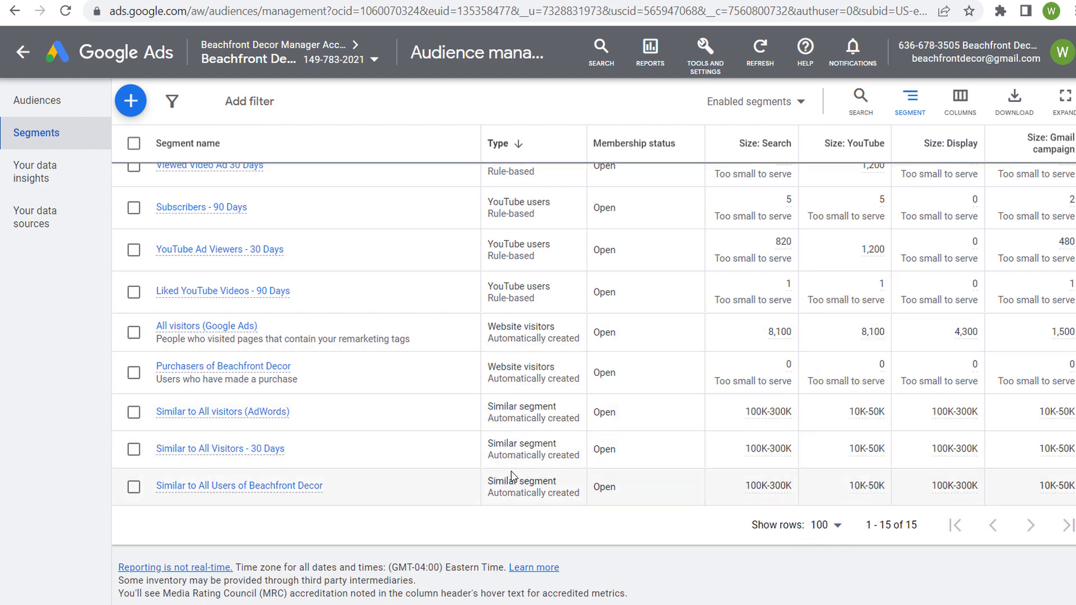
drag(487, 445, 577, 450)
click(578, 451)
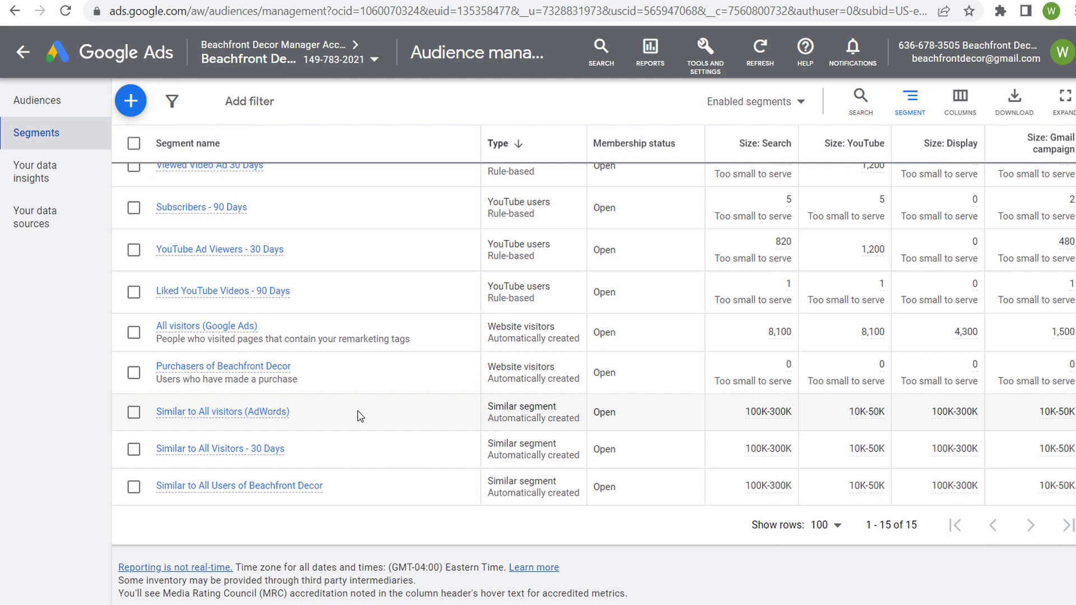
- Review the YouTube users Rule-based segment, then go to Your data sources
scroll(490, 310, up, 4)
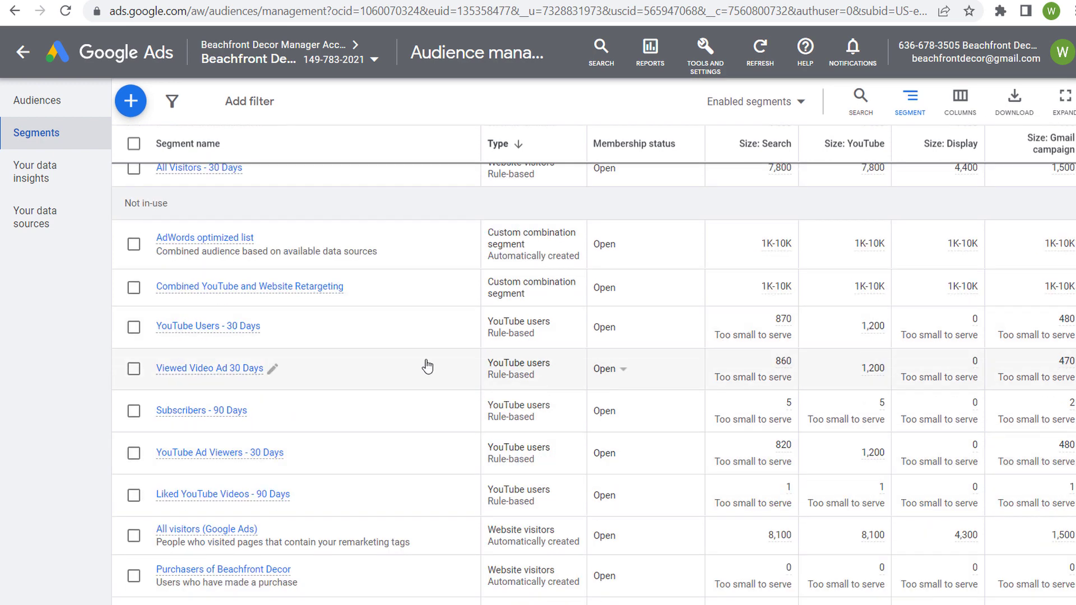
drag(490, 324, 557, 339)
click(555, 345)
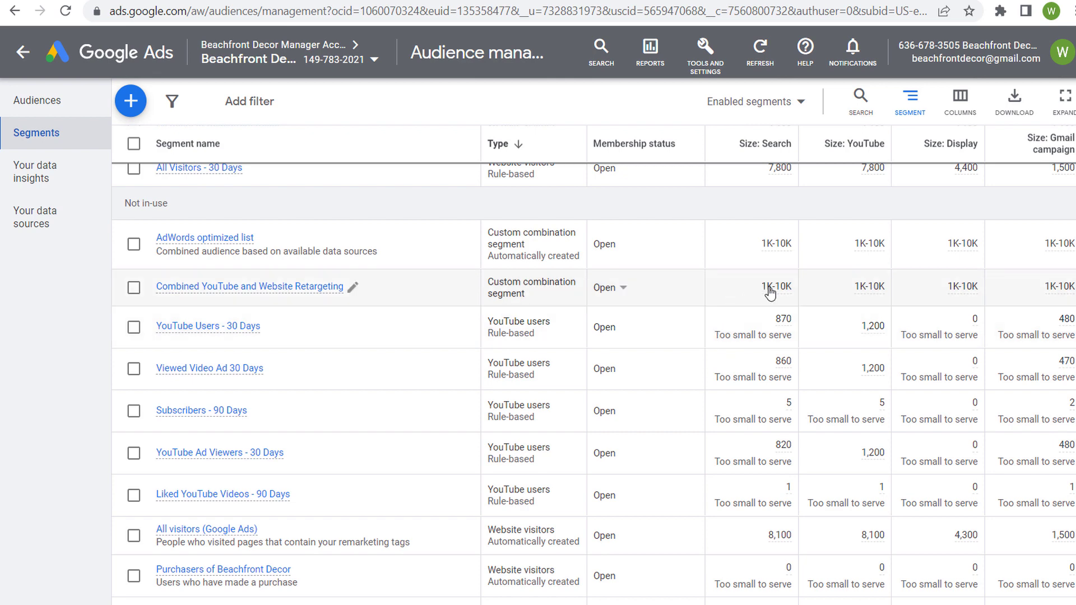
mouse_move(774, 253)
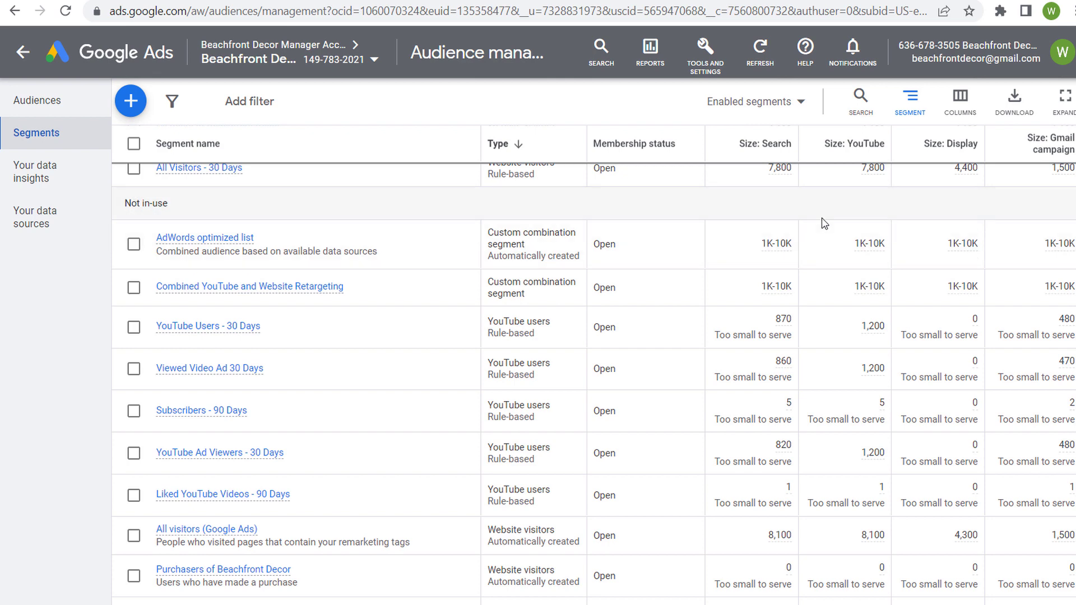
scroll(617, 230, up, 2)
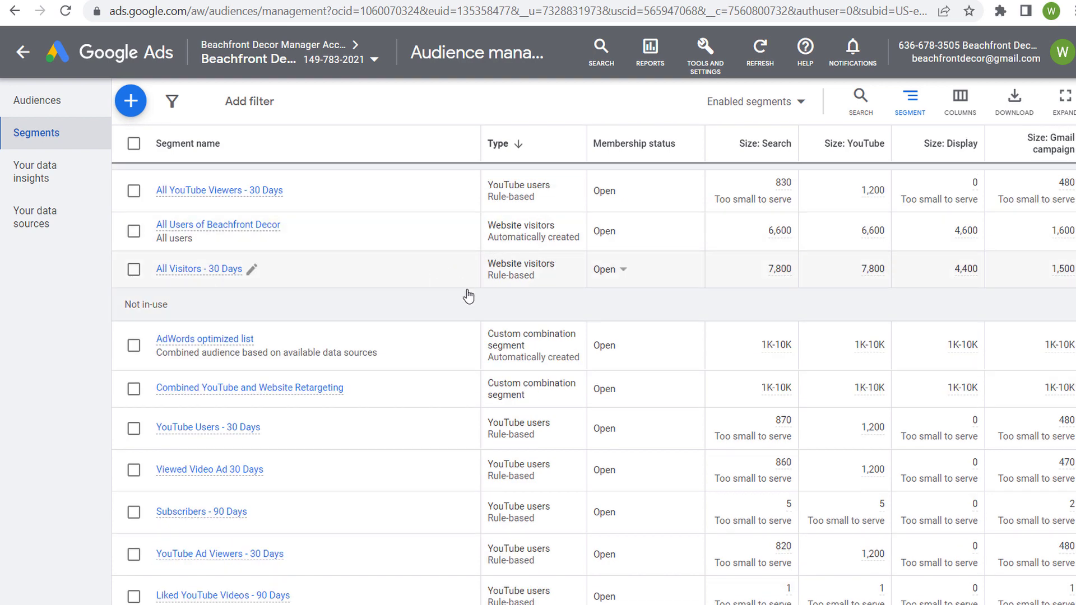
scroll(468, 295, down, 5)
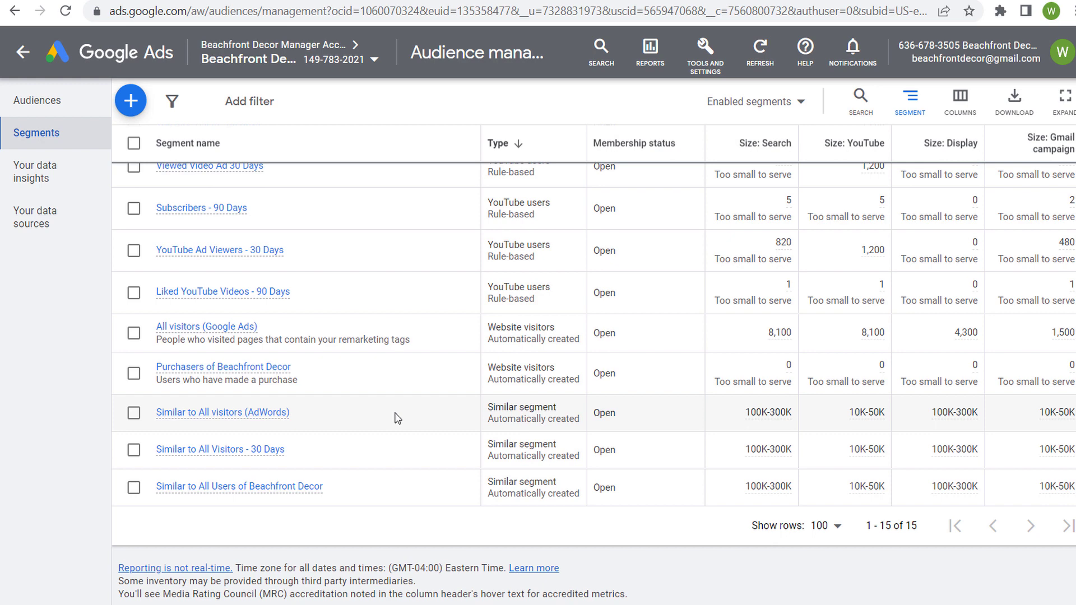
scroll(399, 399, up, 2)
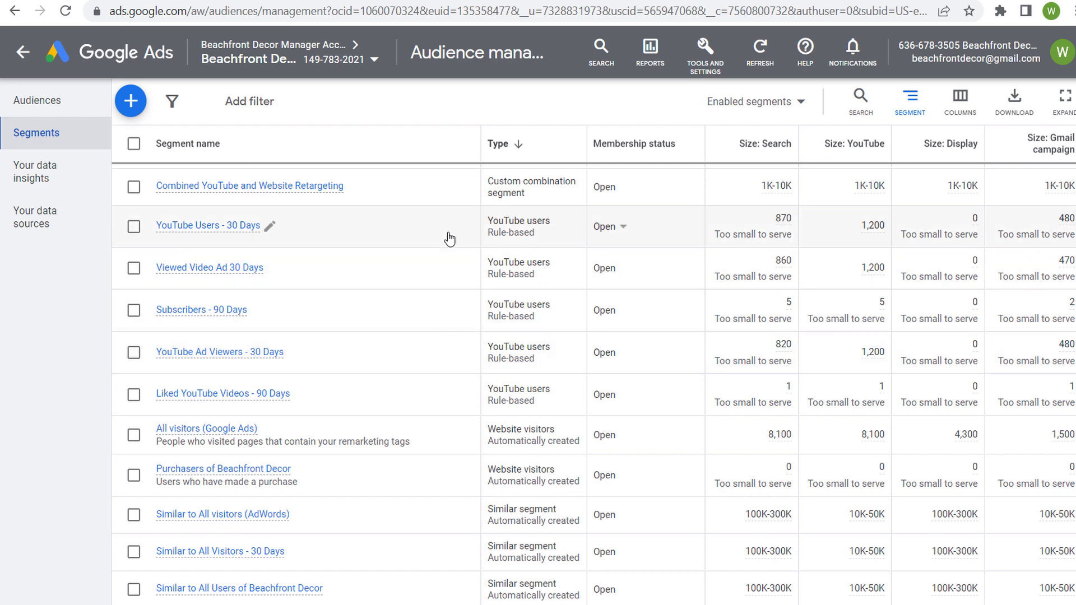
scroll(450, 240, up, 2)
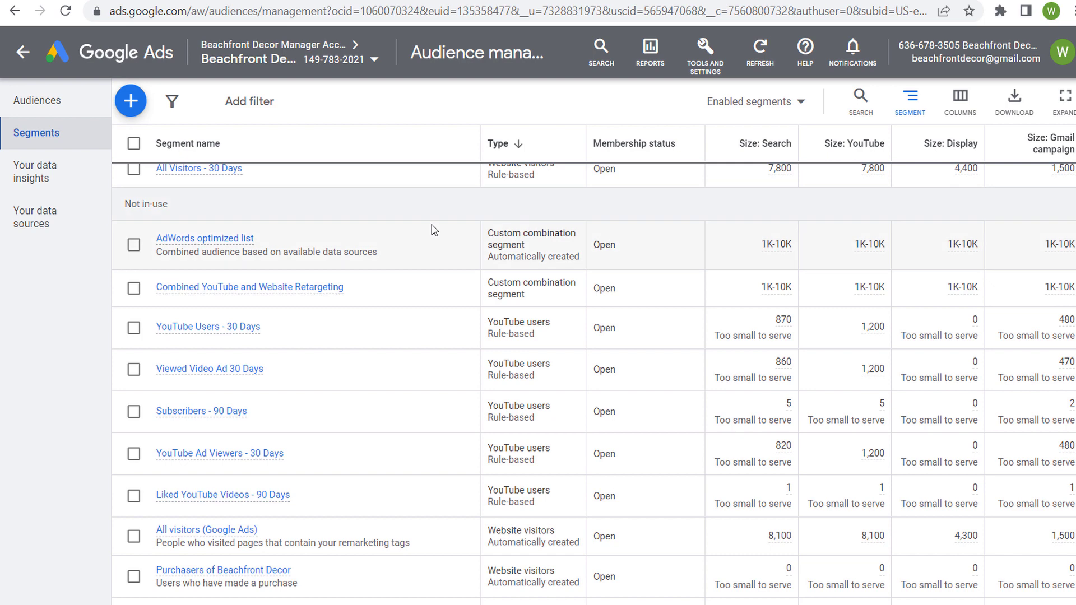
scroll(431, 229, up, 2)
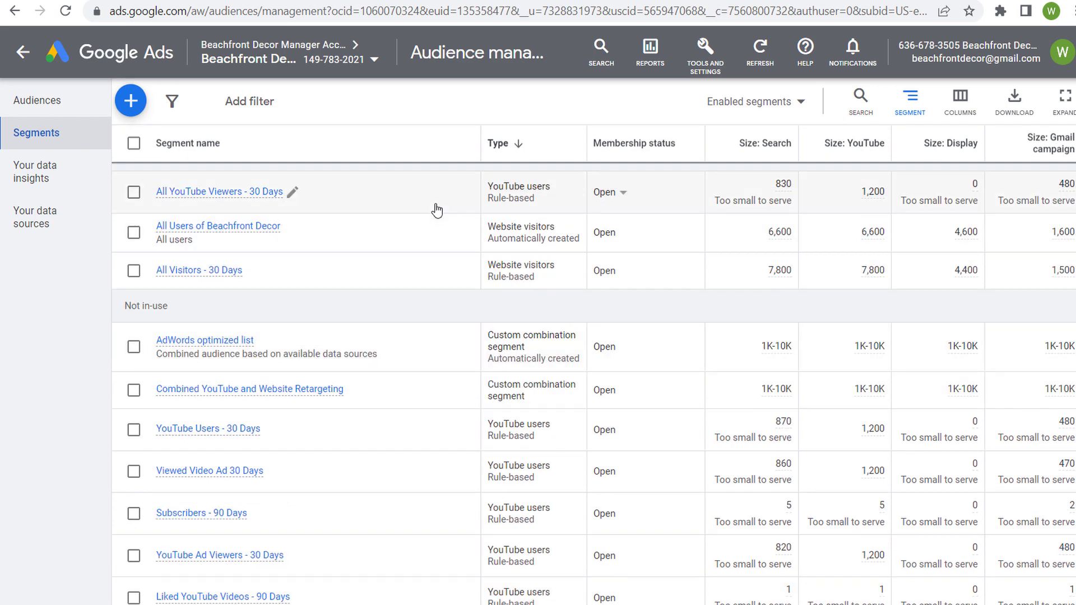
click(51, 225)
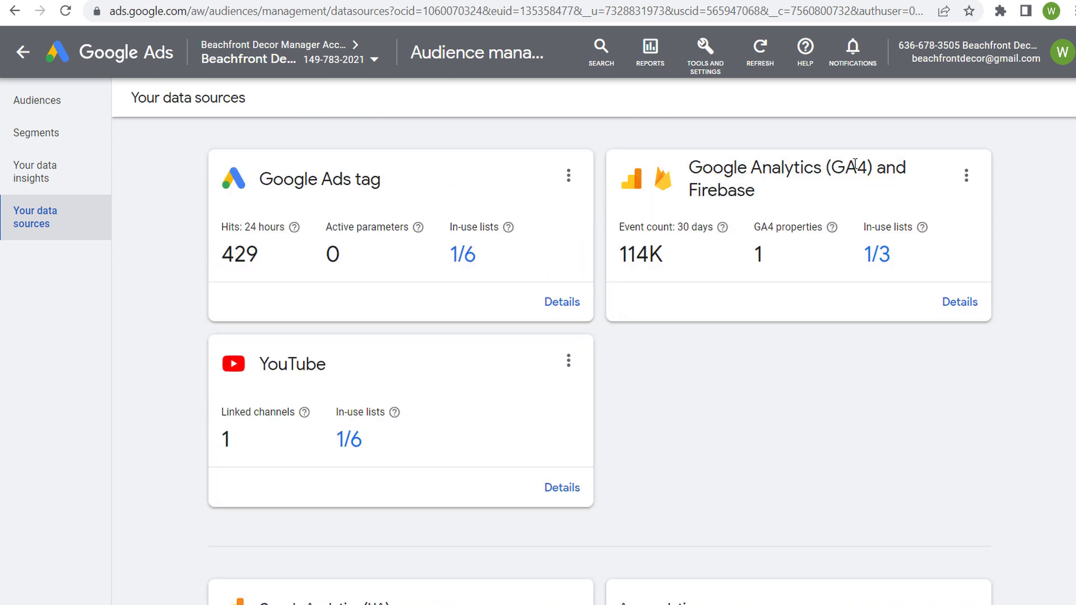
- Look over the YouTube data source, then go back to the audience segments list
drag(328, 370, 265, 364)
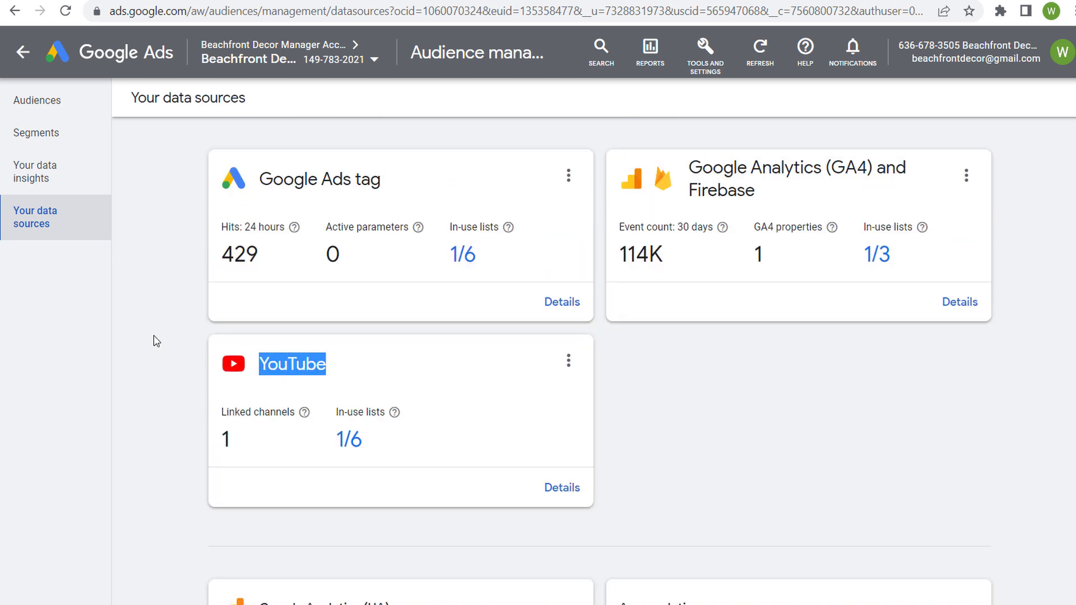
click(156, 342)
scroll(157, 332, down, 7)
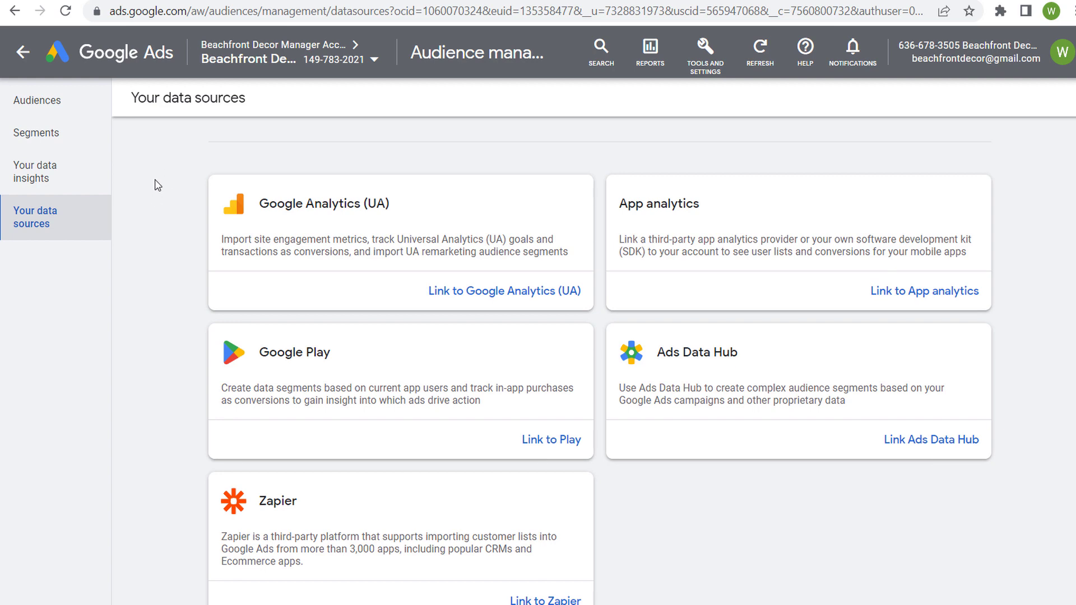
click(56, 133)
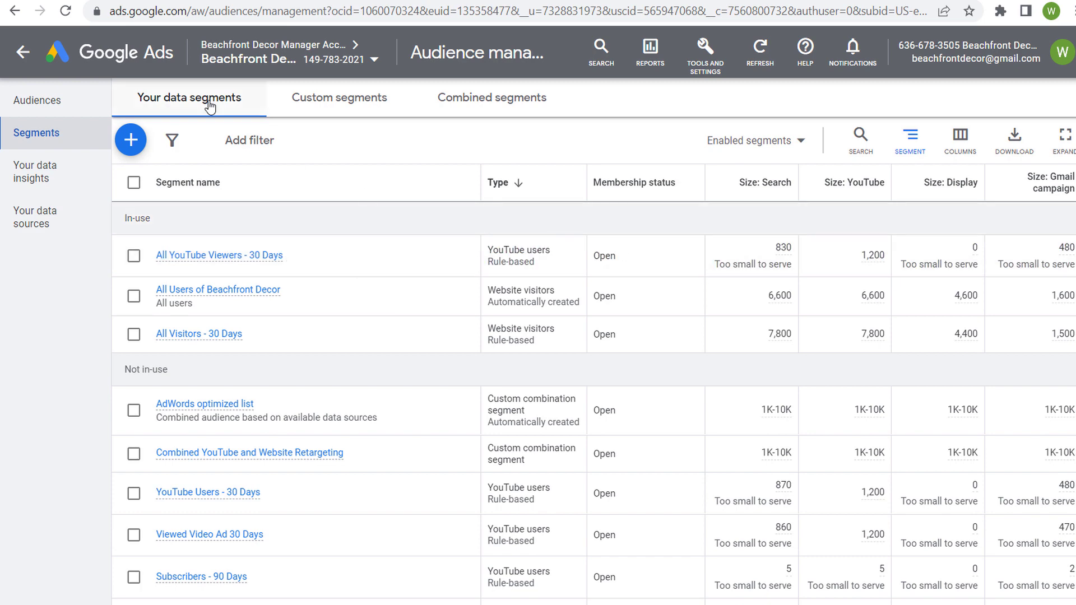
- Check the type of Similar to All Visitors - 30 Days, then return to the account Overview
scroll(618, 277, down, 5)
scroll(685, 281, up, 5)
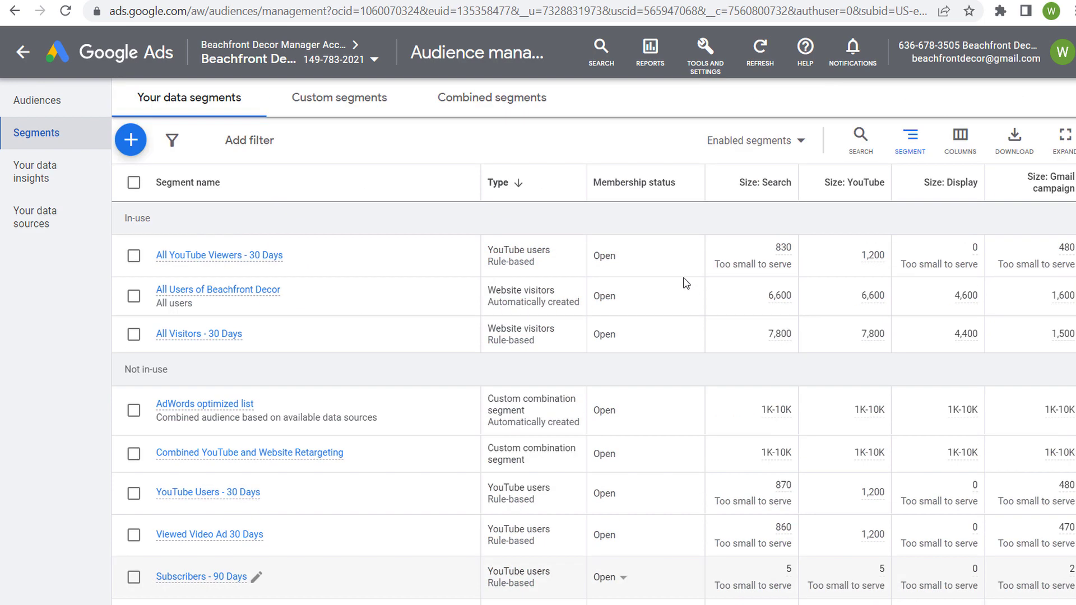
scroll(408, 207, down, 5)
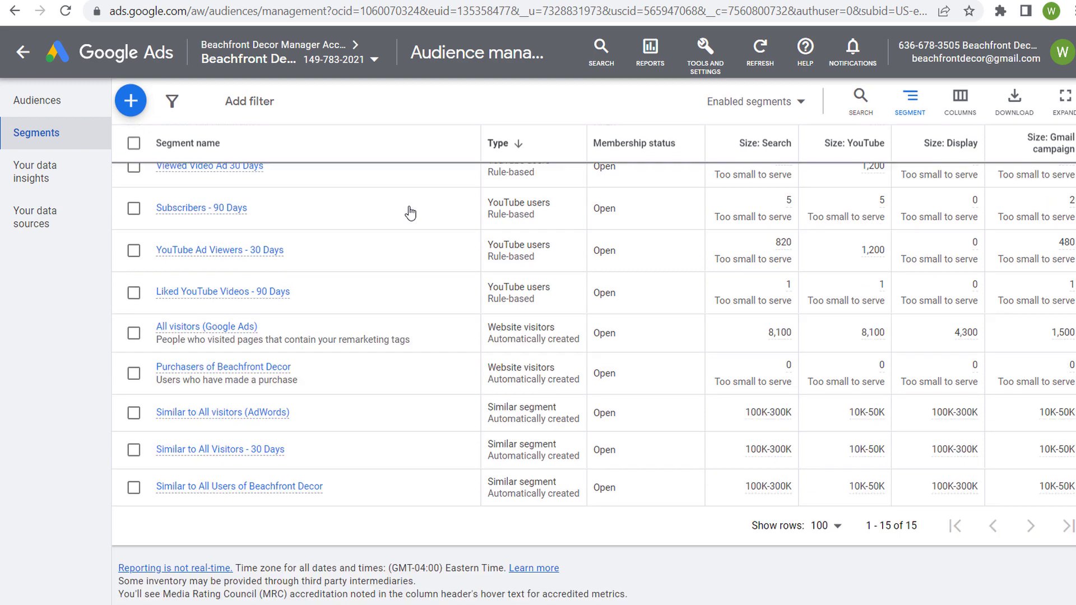
drag(489, 445, 565, 446)
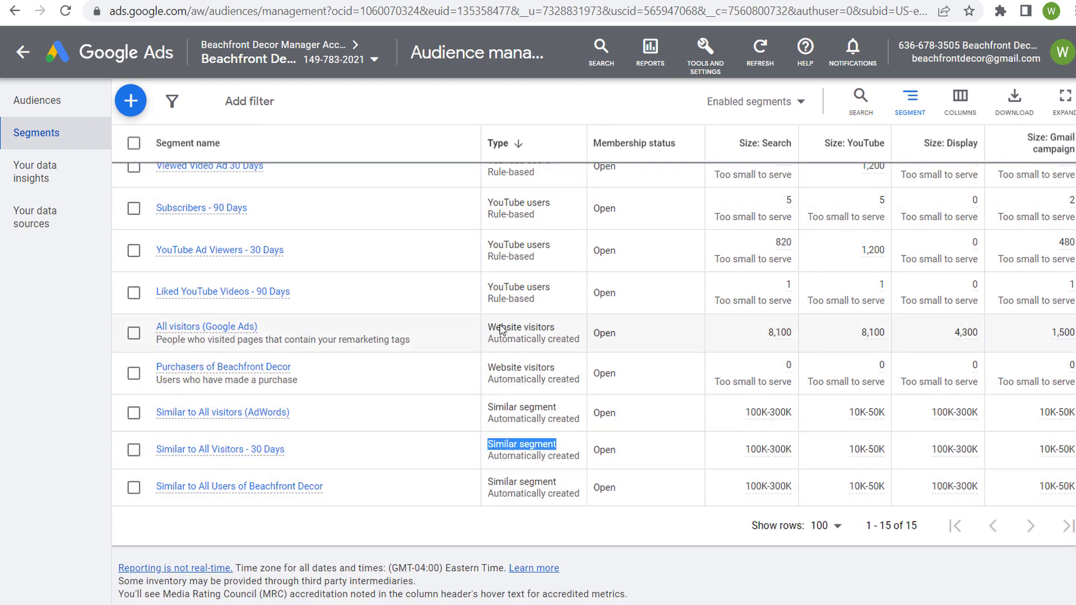
click(143, 60)
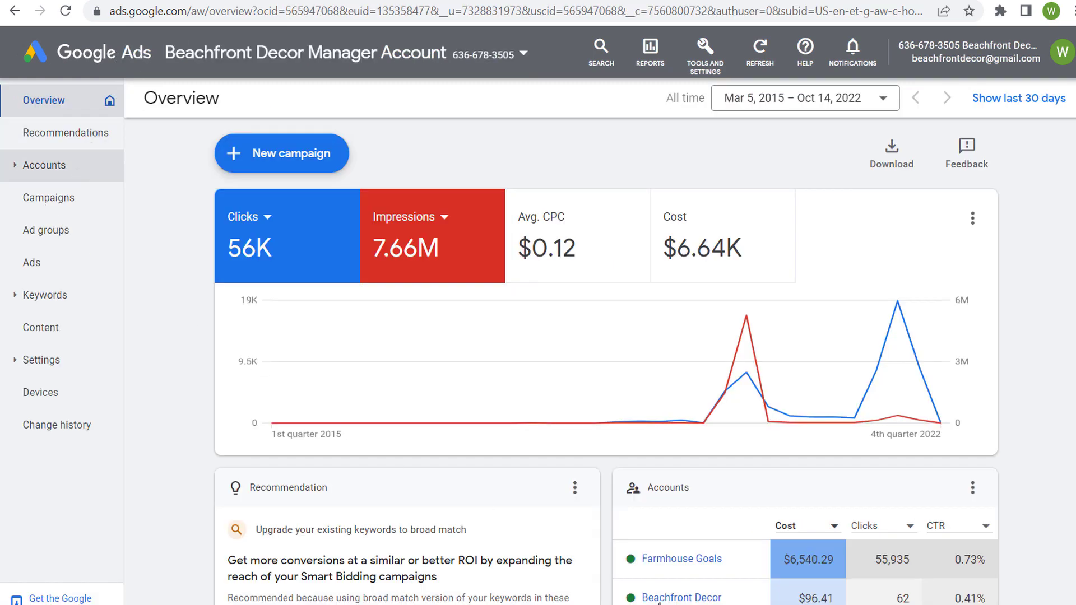
- Start a new campaign with the Sales objective and Display as the campaign type
click(662, 598)
click(255, 206)
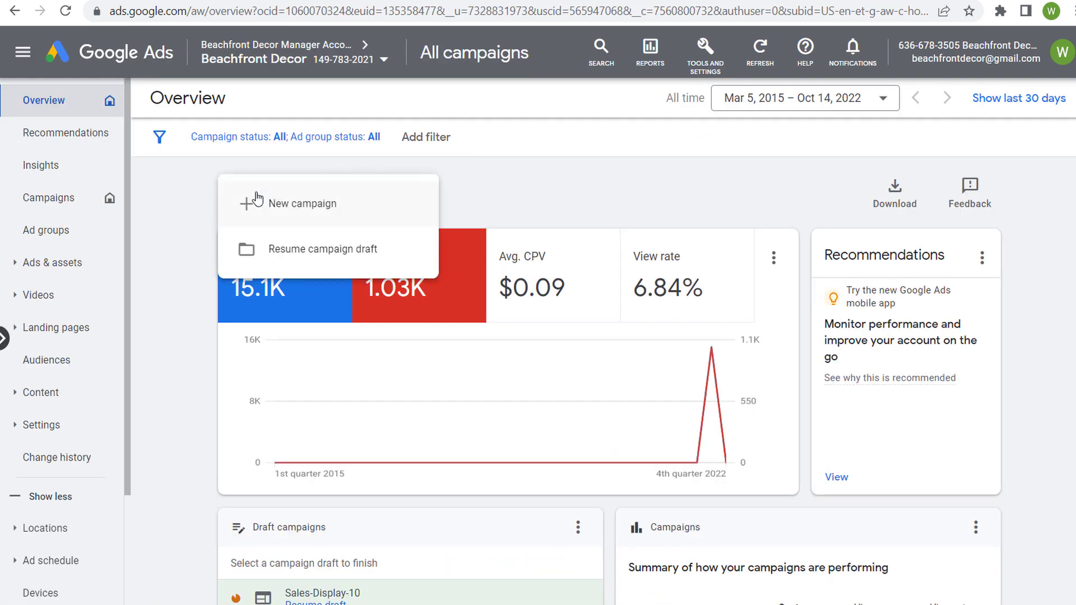
click(255, 207)
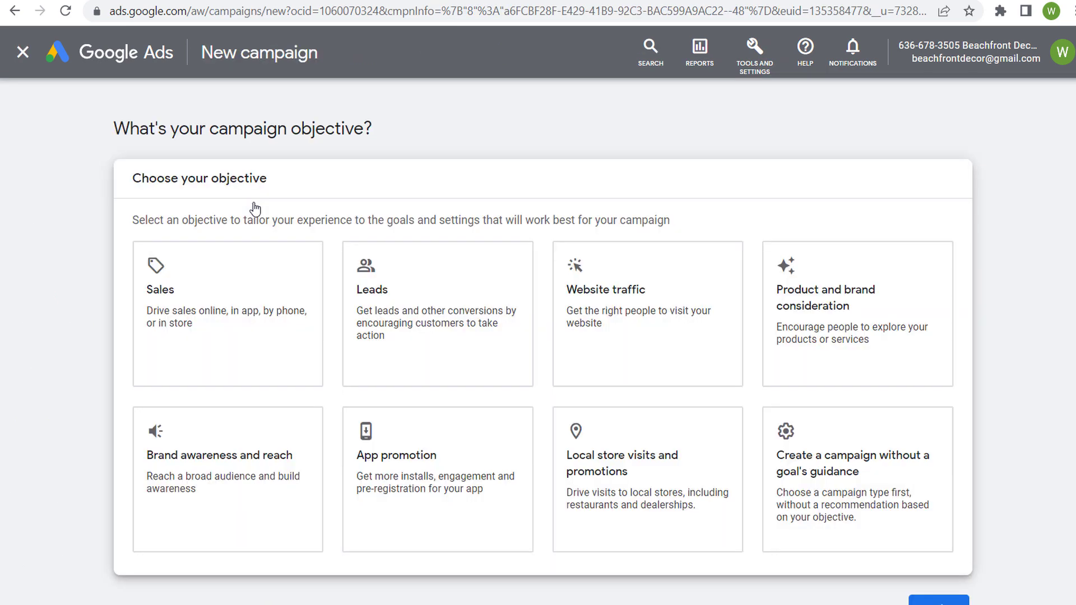
click(312, 266)
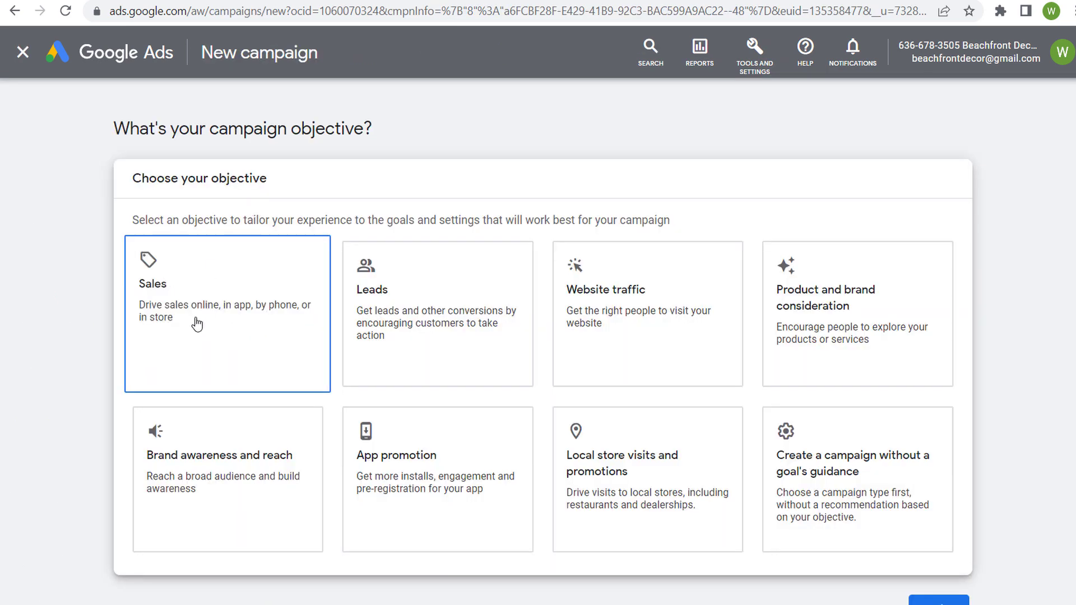
click(938, 533)
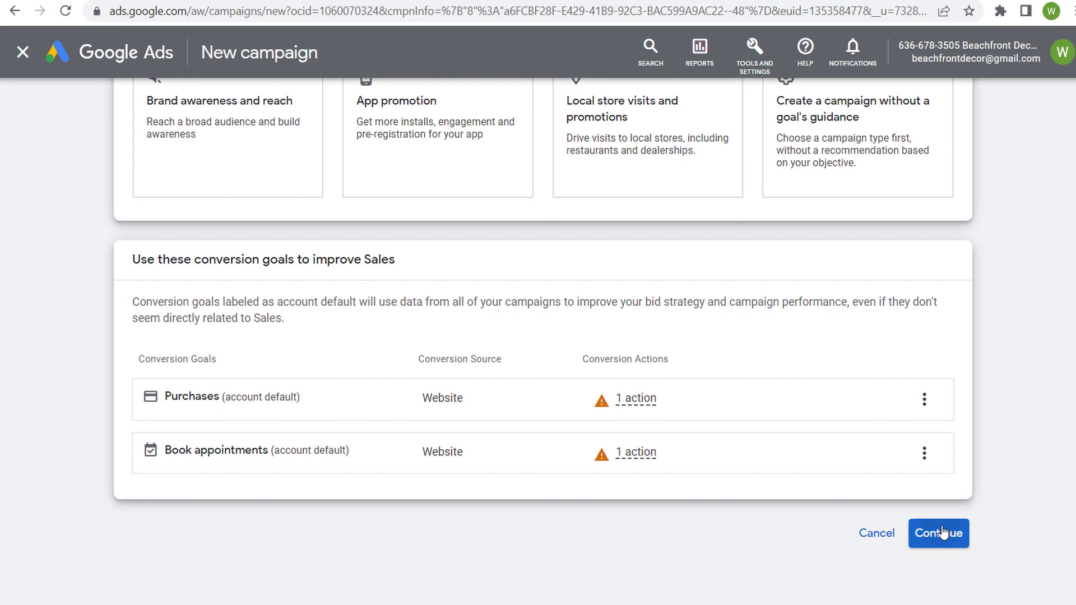
click(675, 241)
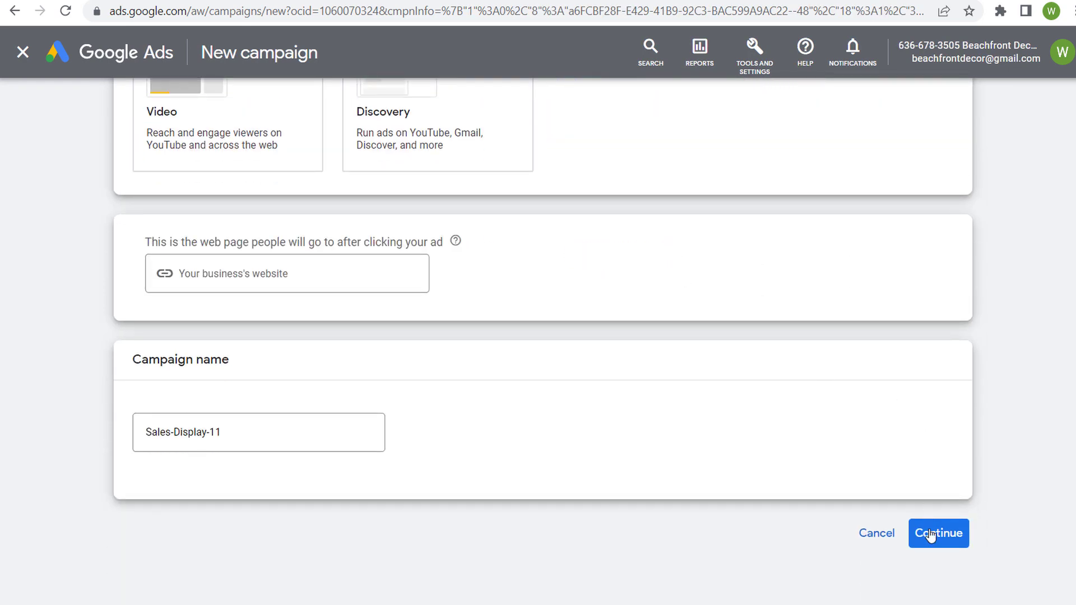
click(934, 536)
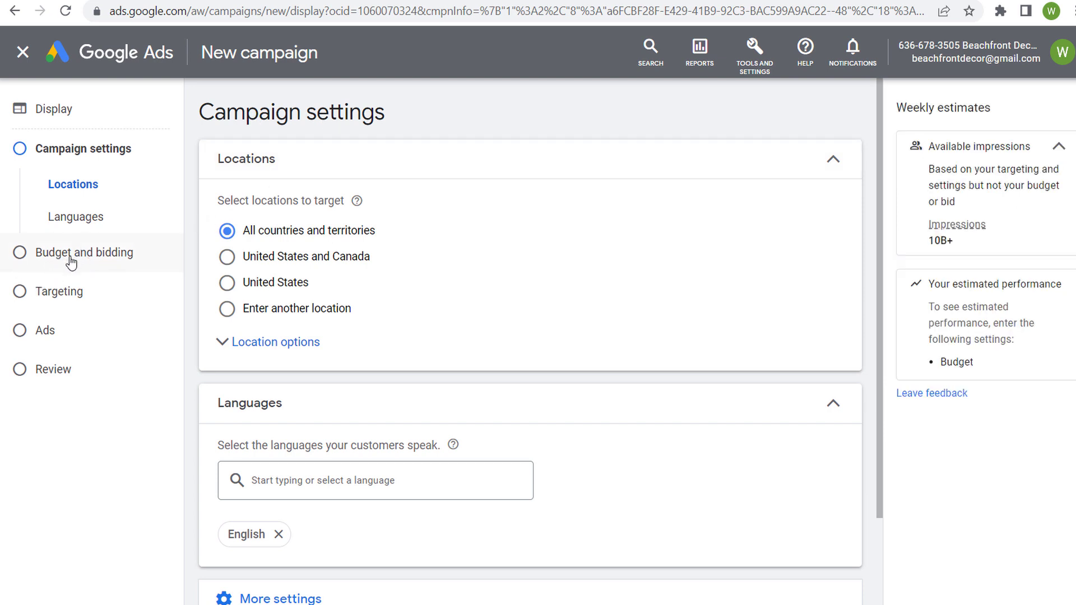
- Go to the Targeting step, dismiss the no-ads warning, and add audience segment targeting
click(67, 292)
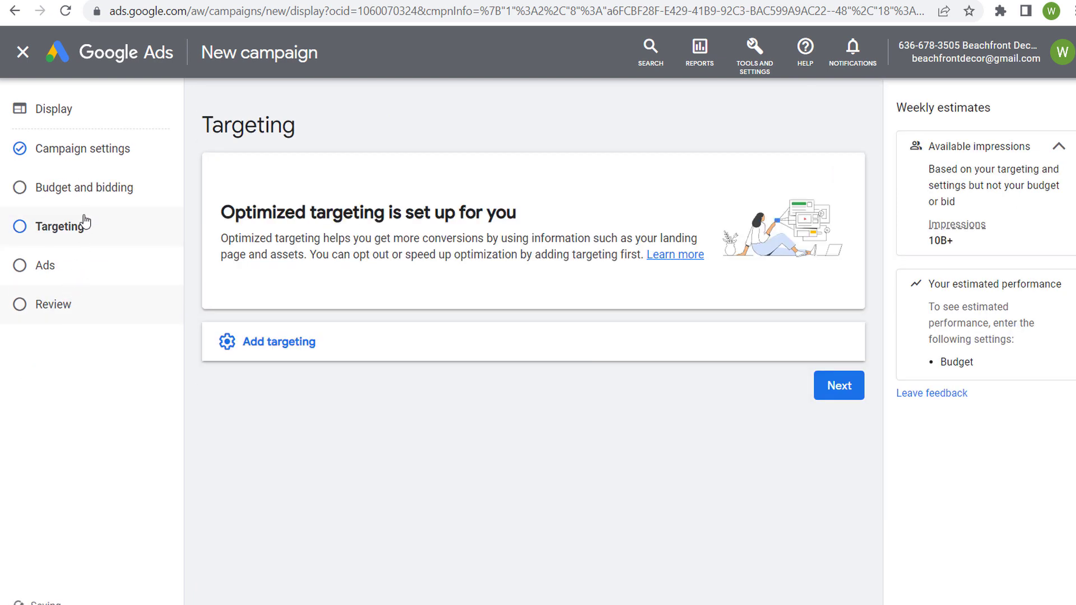
drag(224, 212, 485, 212)
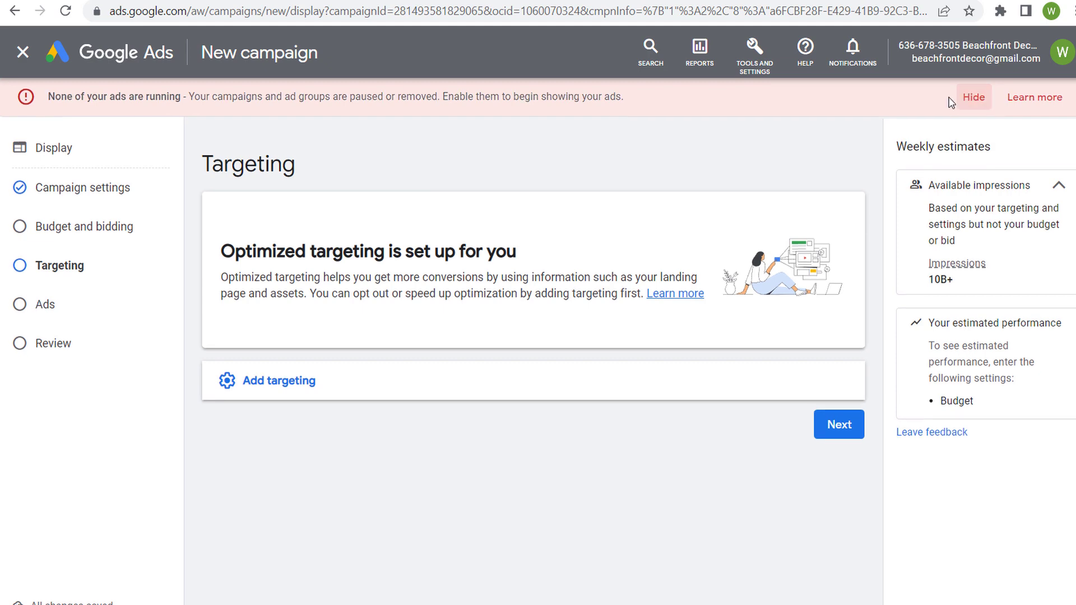
click(974, 98)
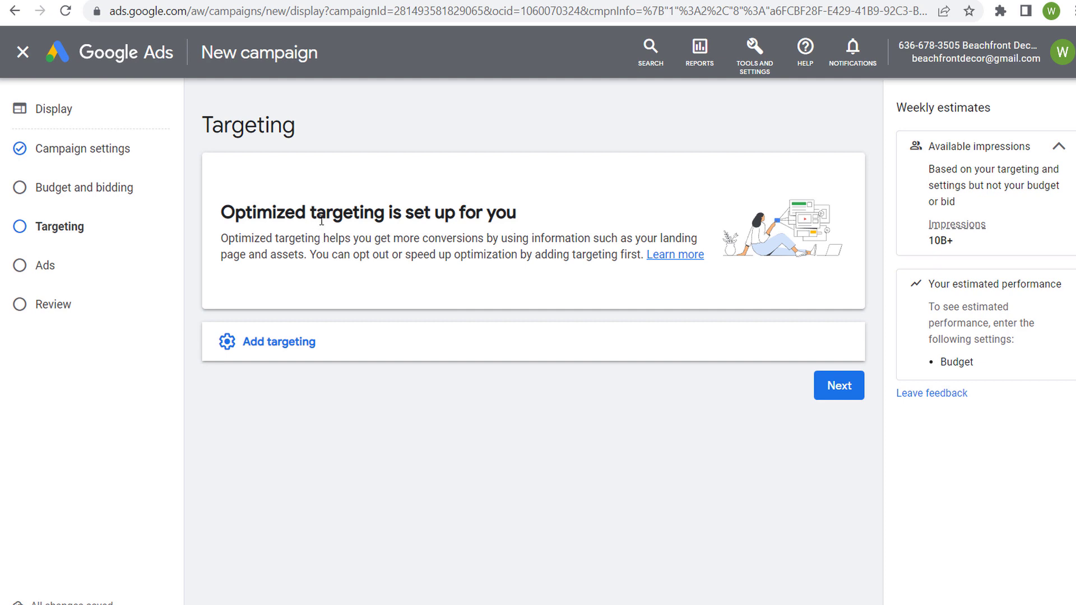
click(364, 344)
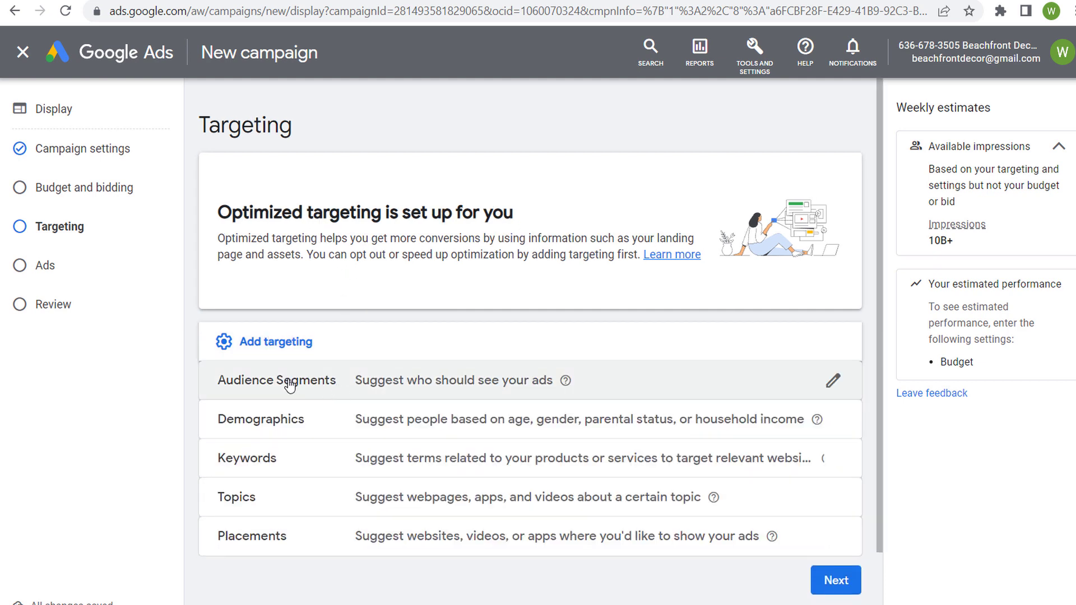
click(340, 383)
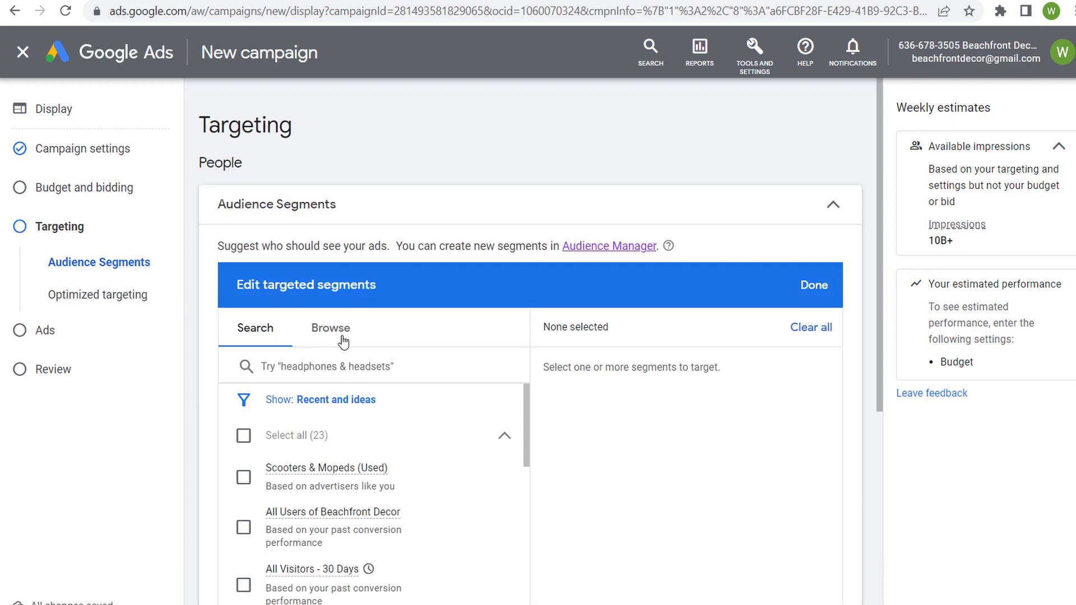
- Browse to Similar segments under business interactions and select Similar to All Visitors - 30 Days
click(330, 331)
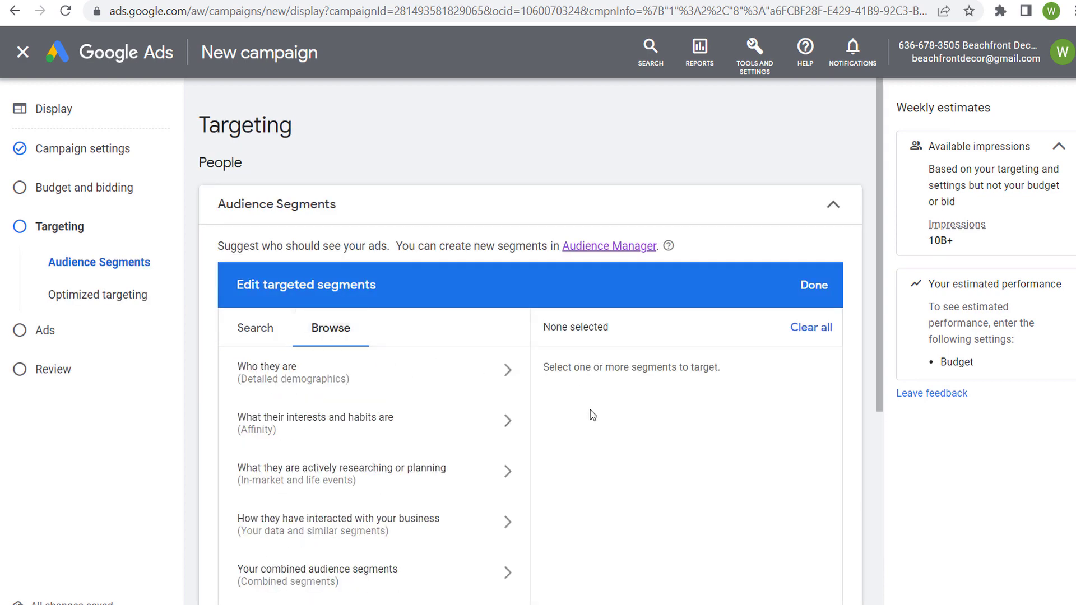
scroll(591, 412, down, 2)
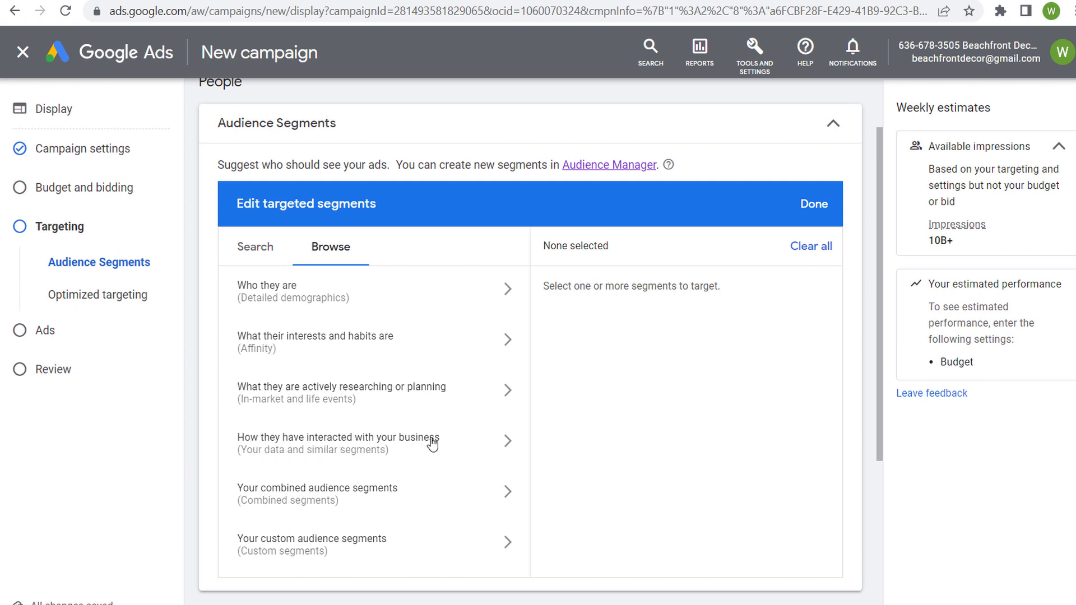
click(492, 443)
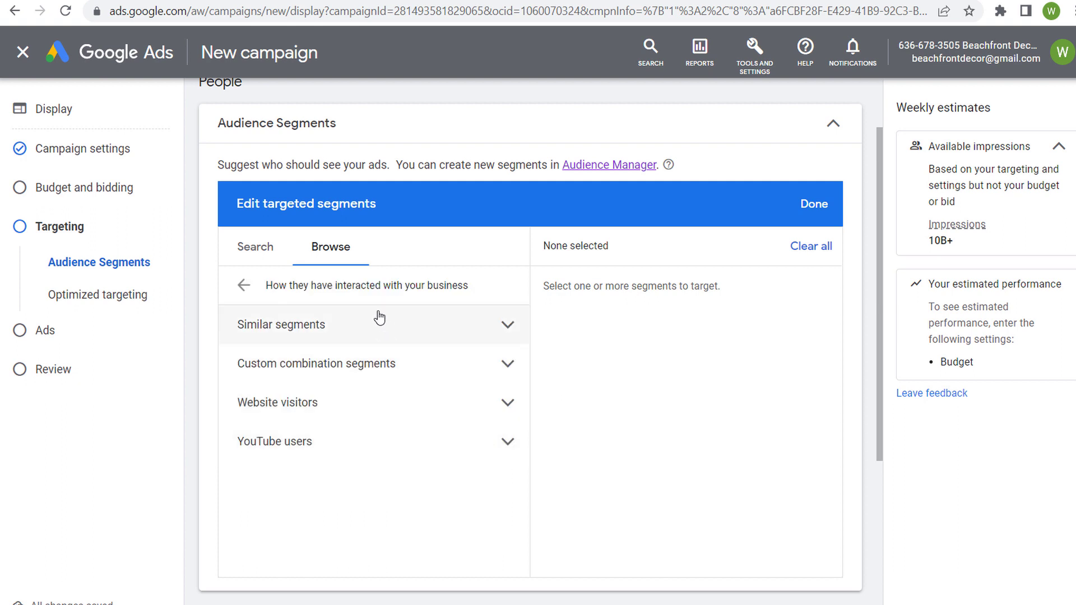
click(505, 330)
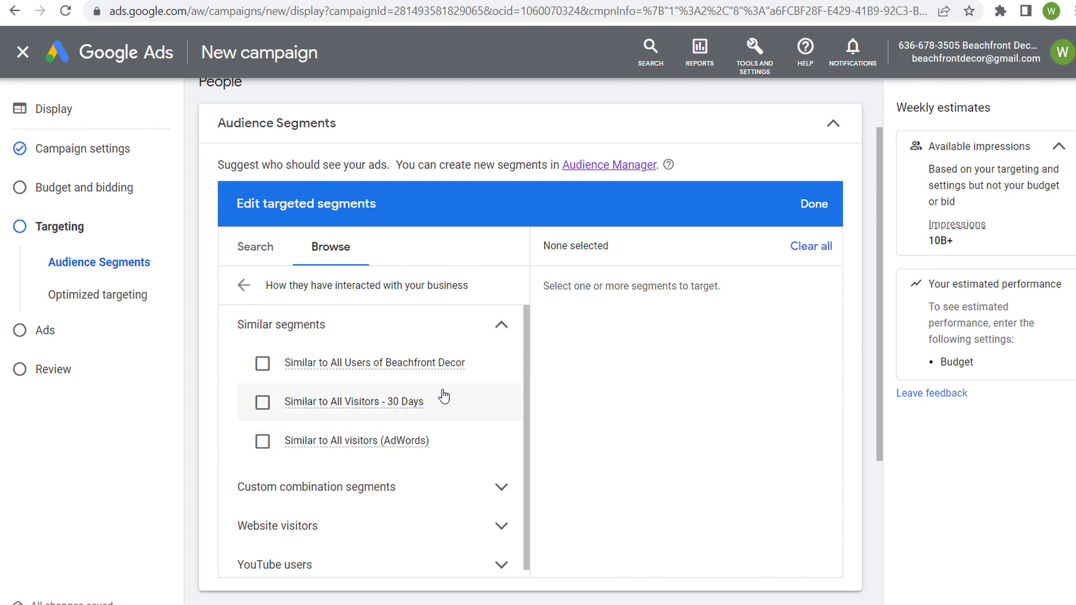
click(262, 403)
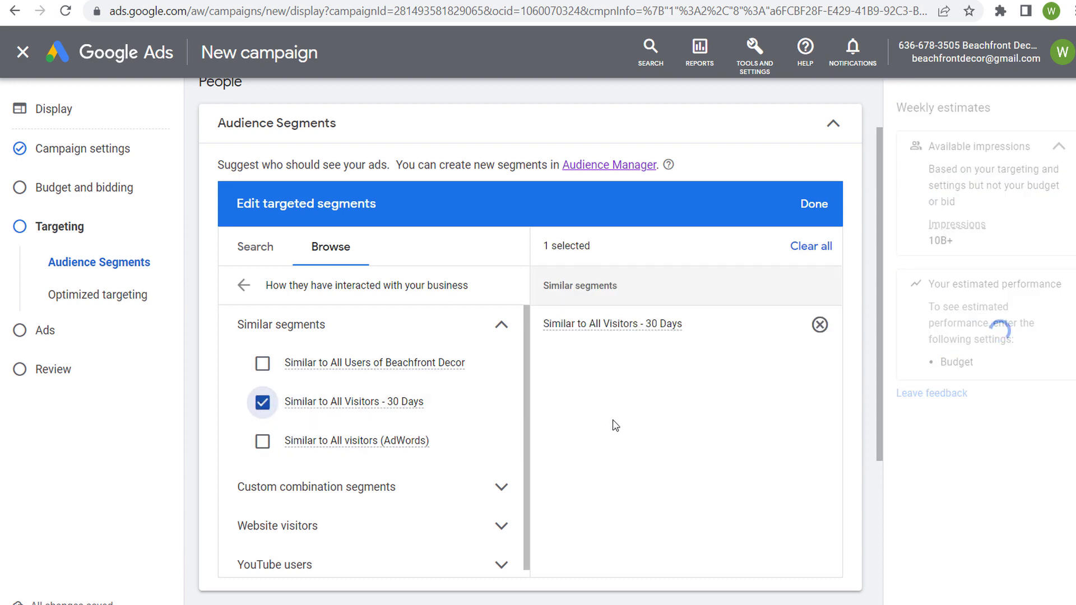
- Review the selected segment and its 11K - 200K size estimate
mouse_move(599, 324)
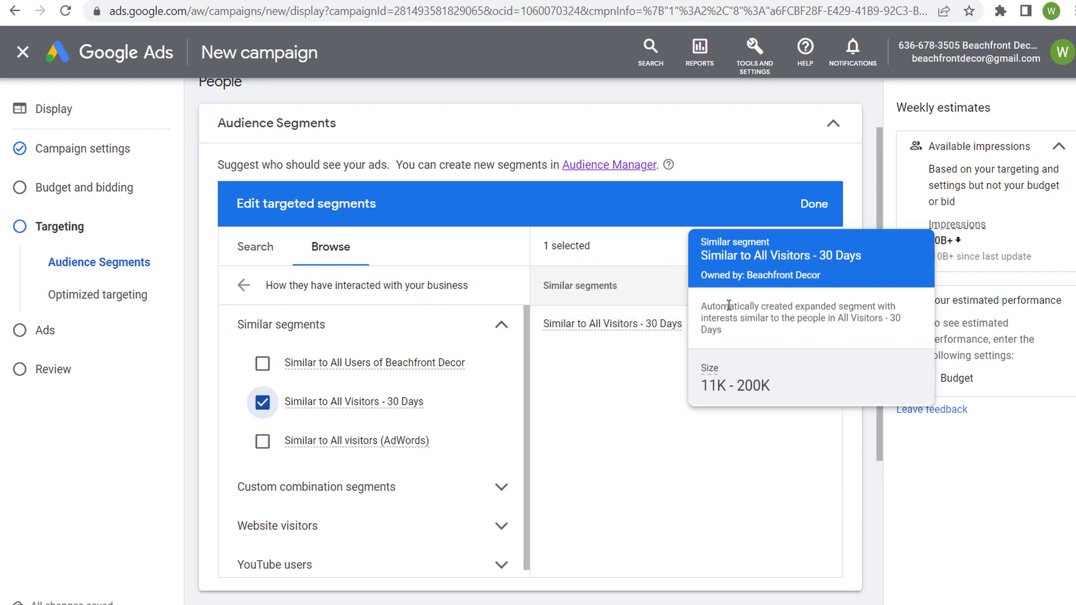
drag(734, 319, 786, 318)
click(802, 319)
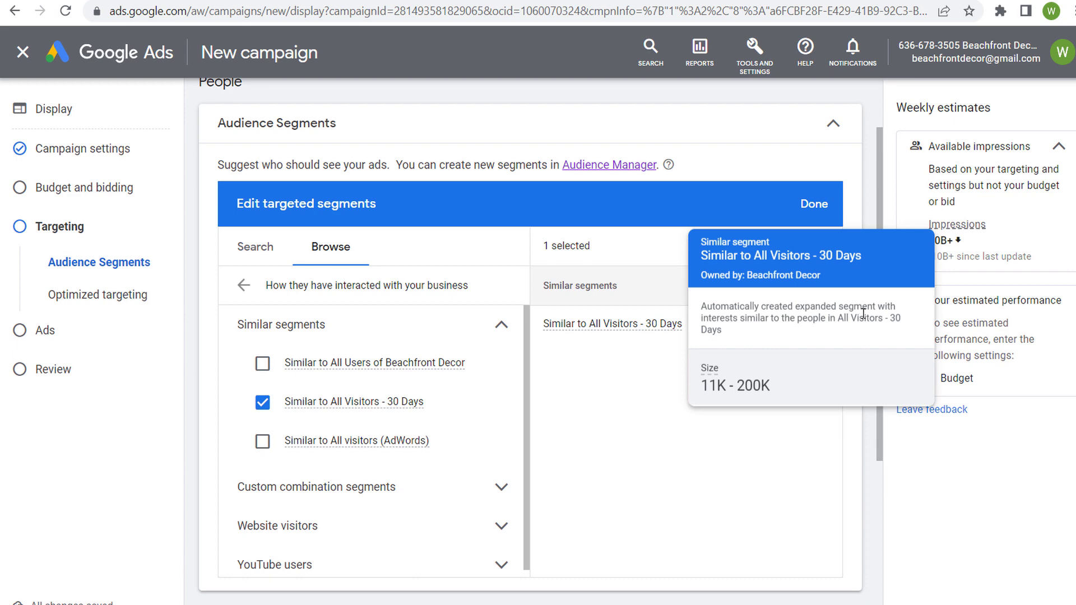
drag(771, 387, 700, 389)
click(742, 388)
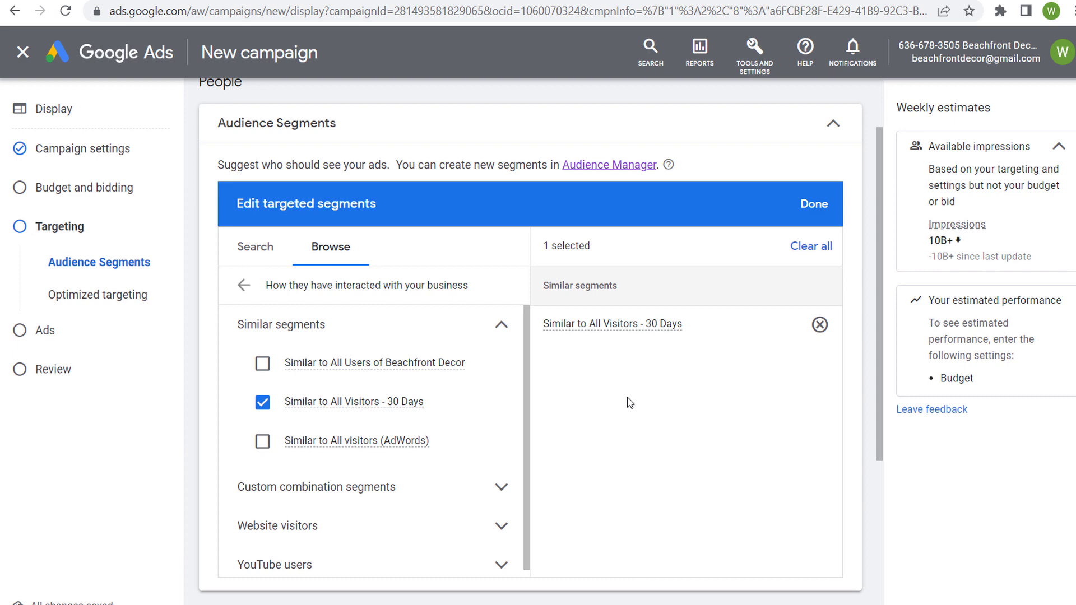
scroll(404, 499, down, 1)
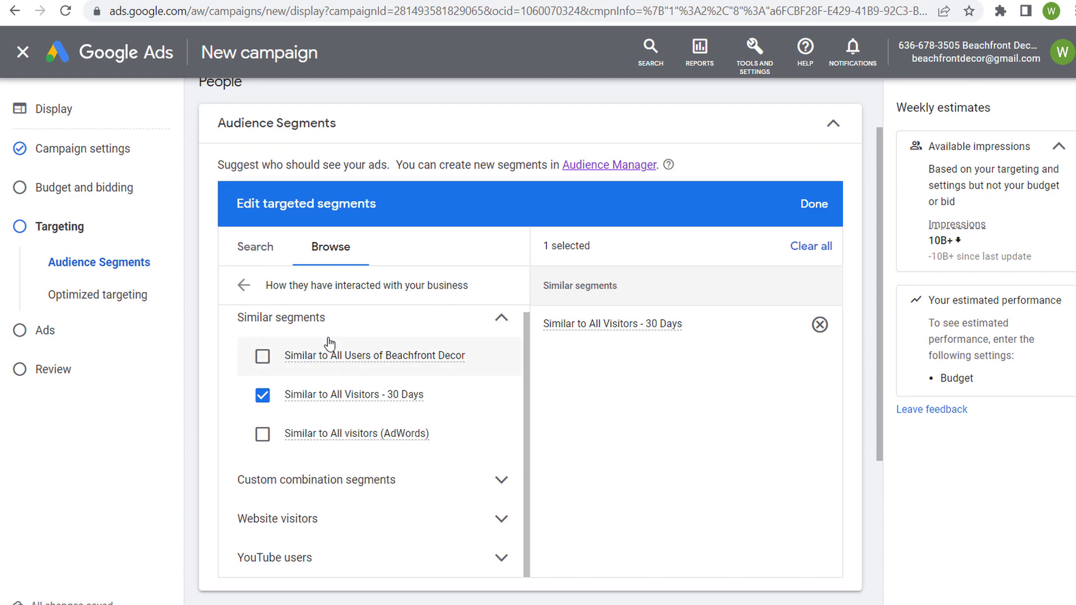
scroll(592, 456, up, 2)
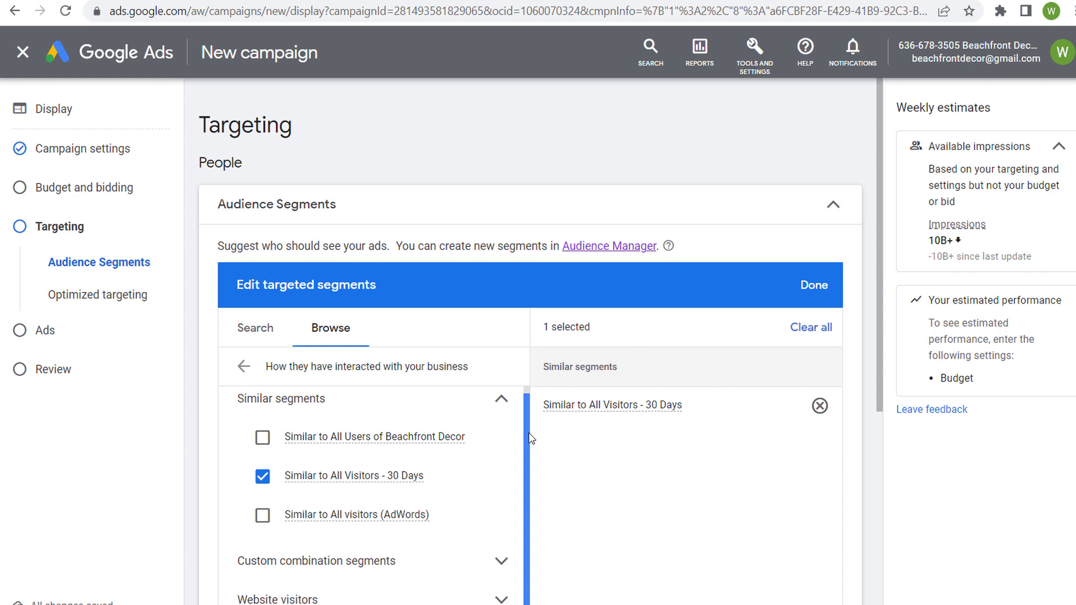
scroll(577, 463, down, 2)
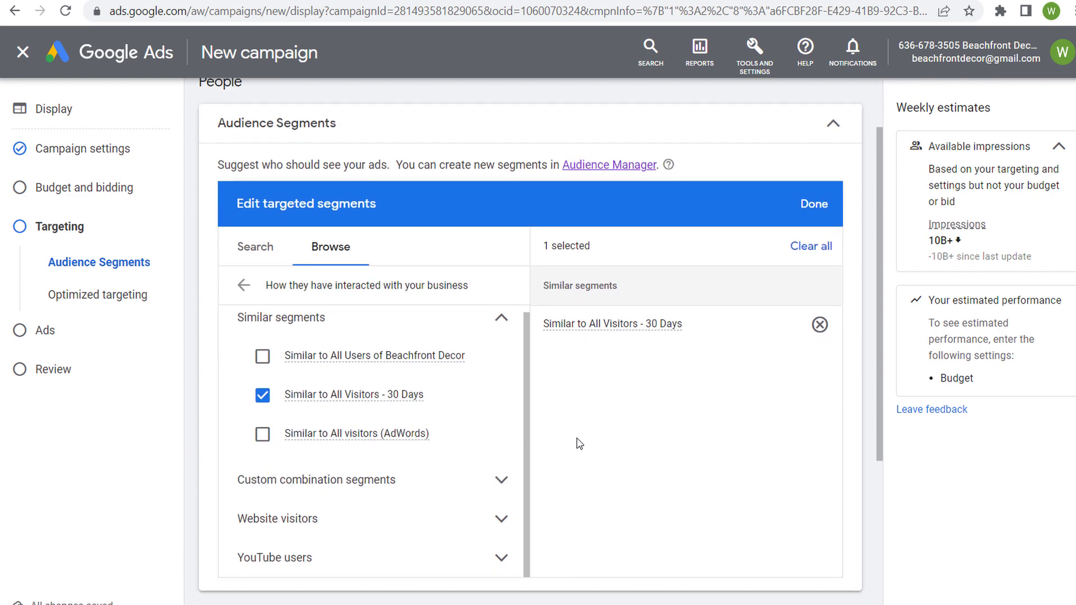